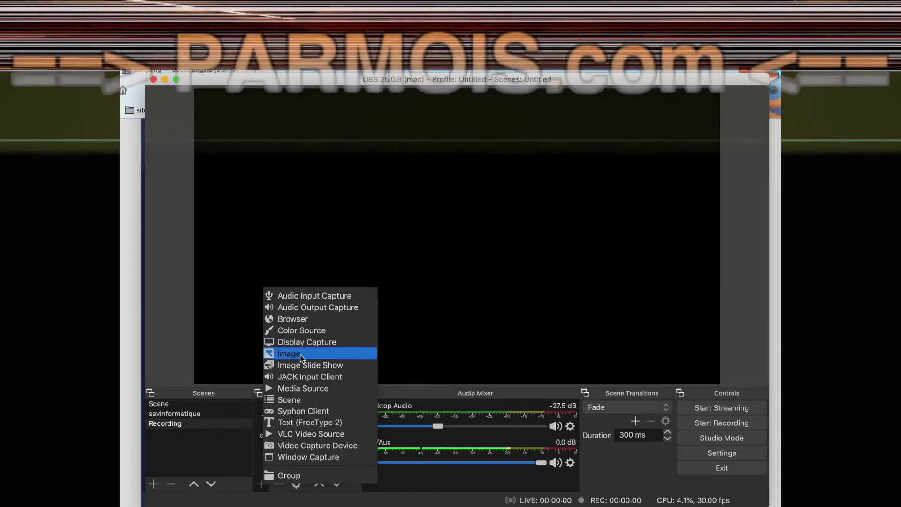
Add a Window Capture source named Browser that captures the window "[Google Chrome] 36 Business apps"
left_click(301, 458)
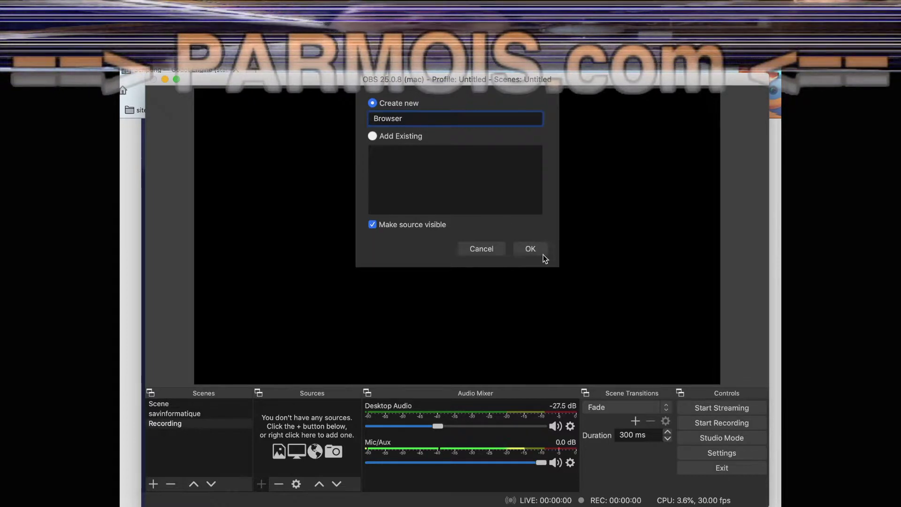
left_click(531, 249)
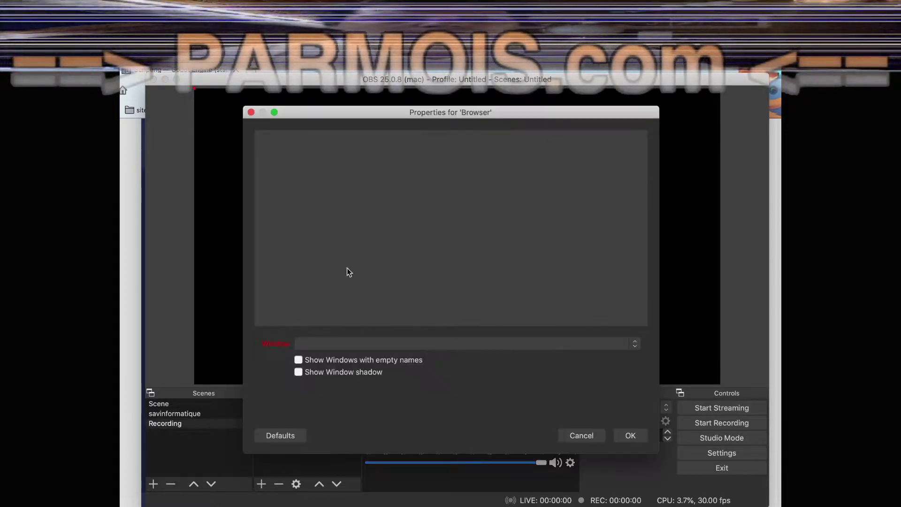
left_click(342, 343)
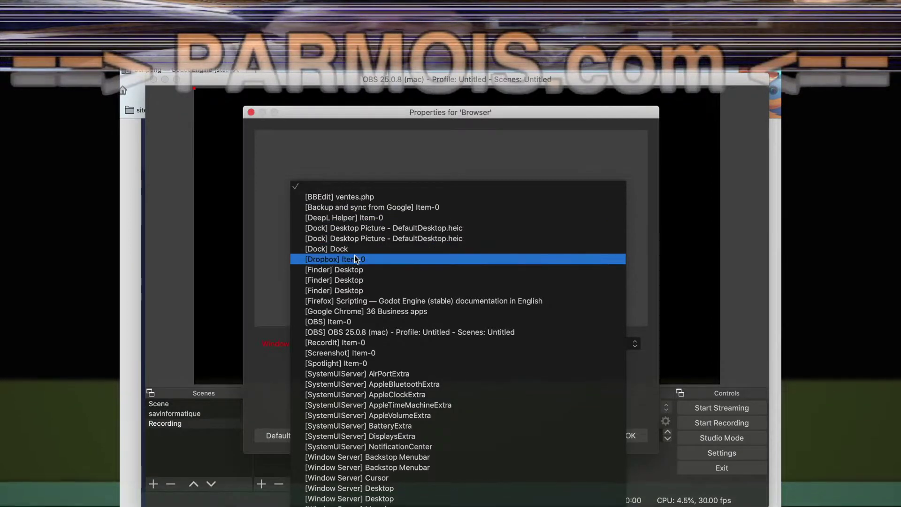
left_click(391, 311)
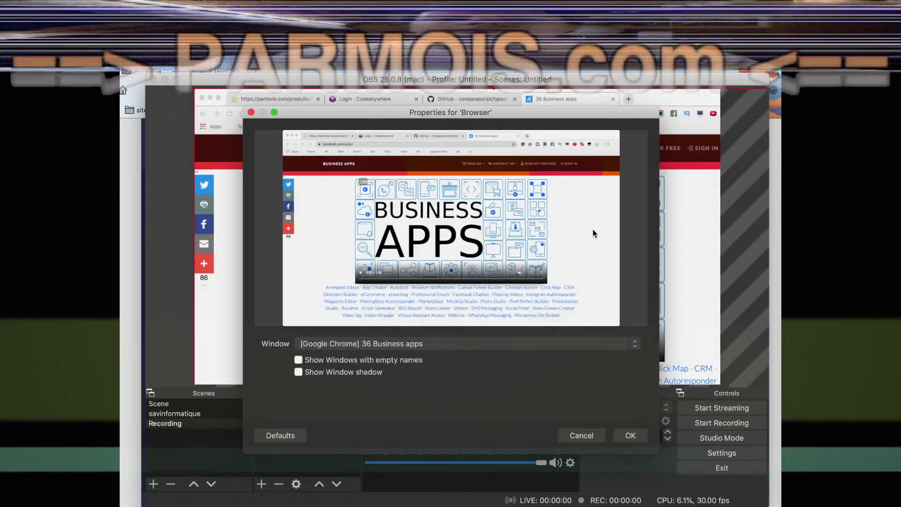
left_click(631, 436)
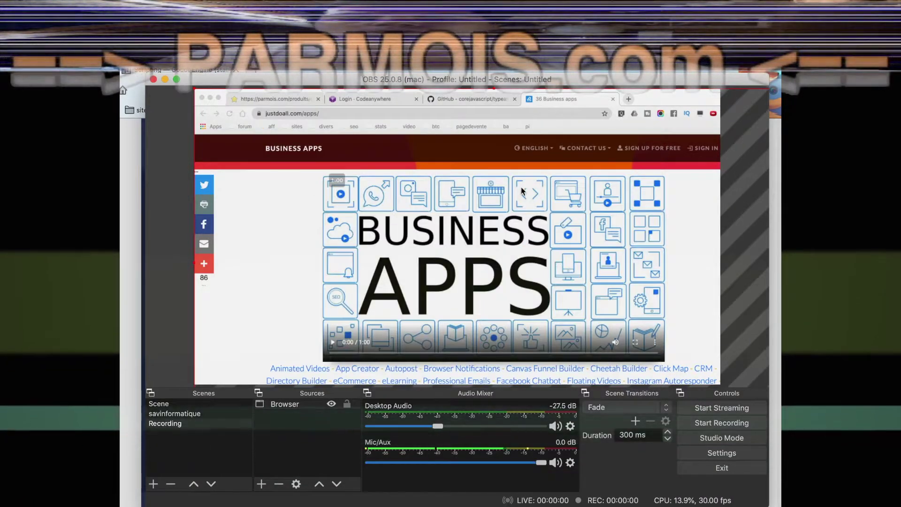
Shrink the Browser capture to about 60% of the canvas width and fit it into the canvas's upper-right corner
left_click_drag(516, 188, 441, 203)
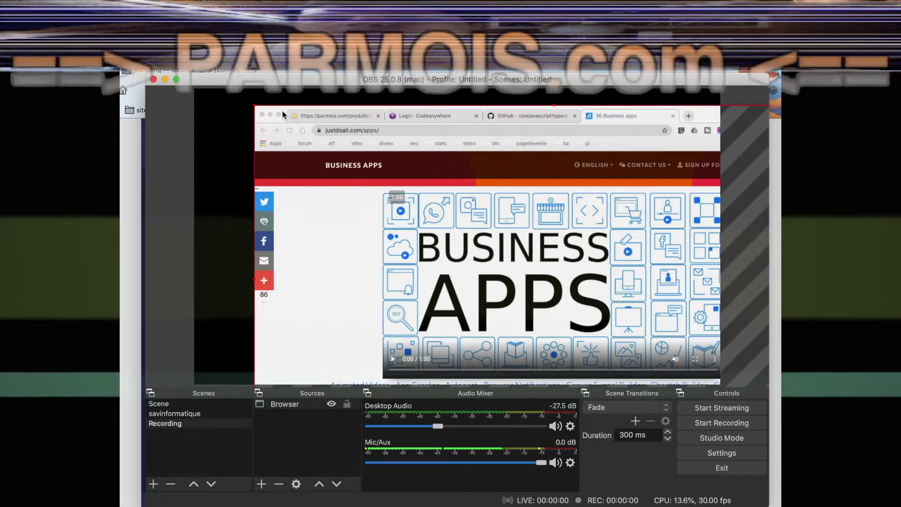
left_click_drag(256, 109, 473, 201)
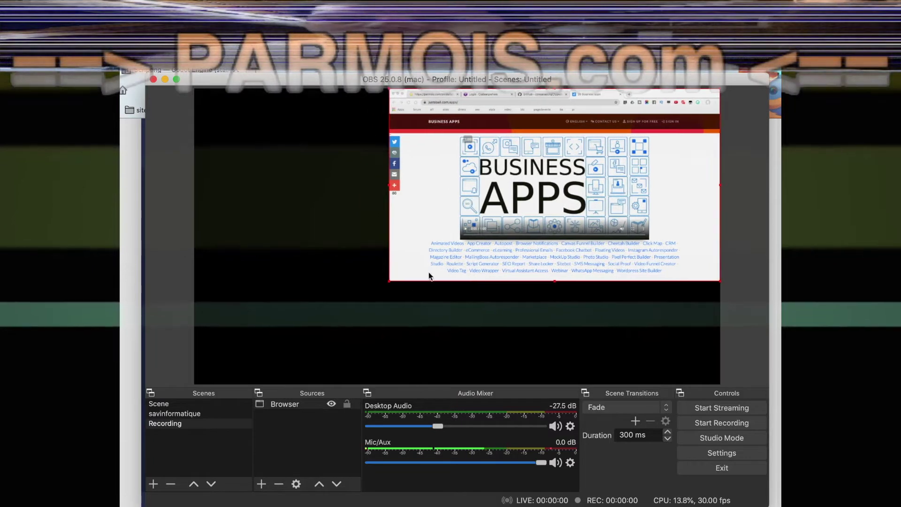
Add a Text (FreeType 2) source named Title that displays the text MY TITLE
left_click(262, 484)
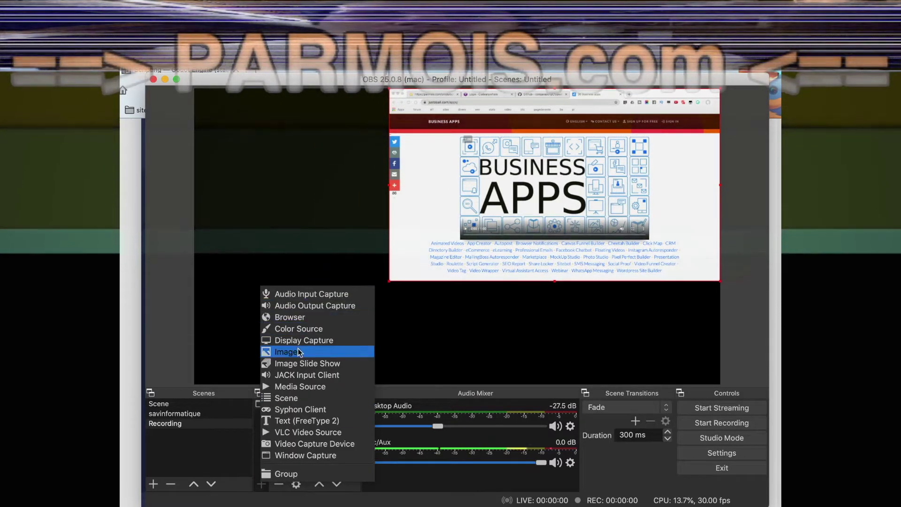
left_click(292, 419)
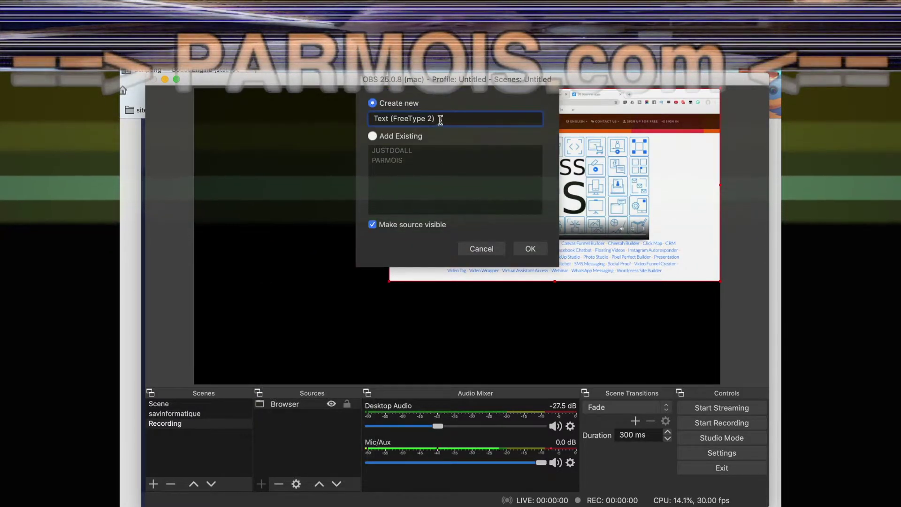
left_click_drag(441, 119, 422, 118)
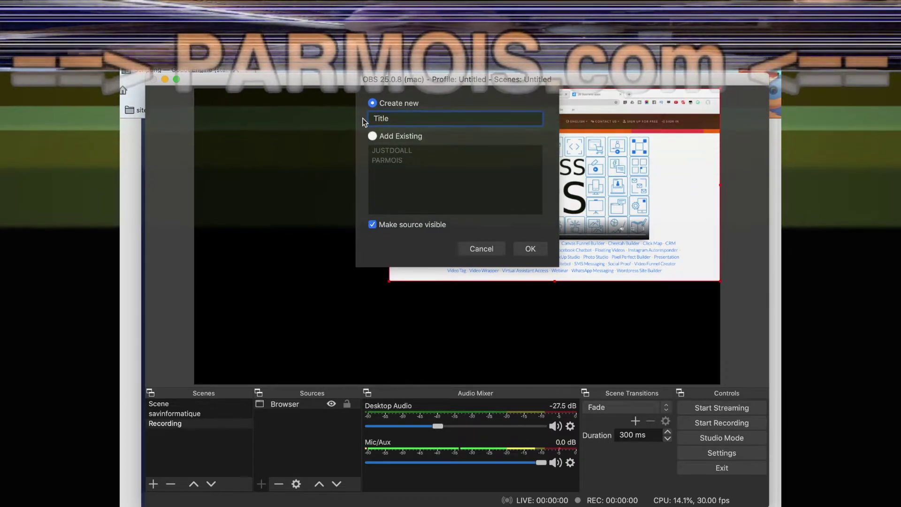
type("Title")
left_click(530, 249)
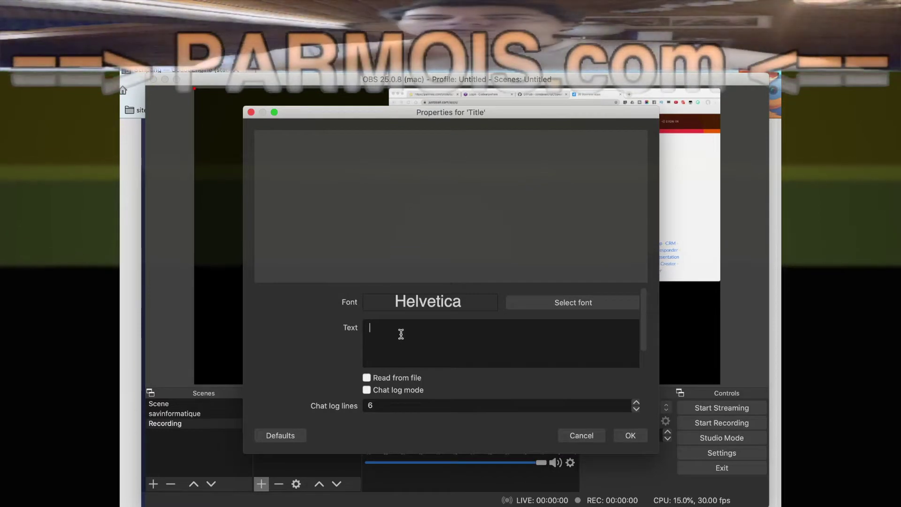
type("MY TI")
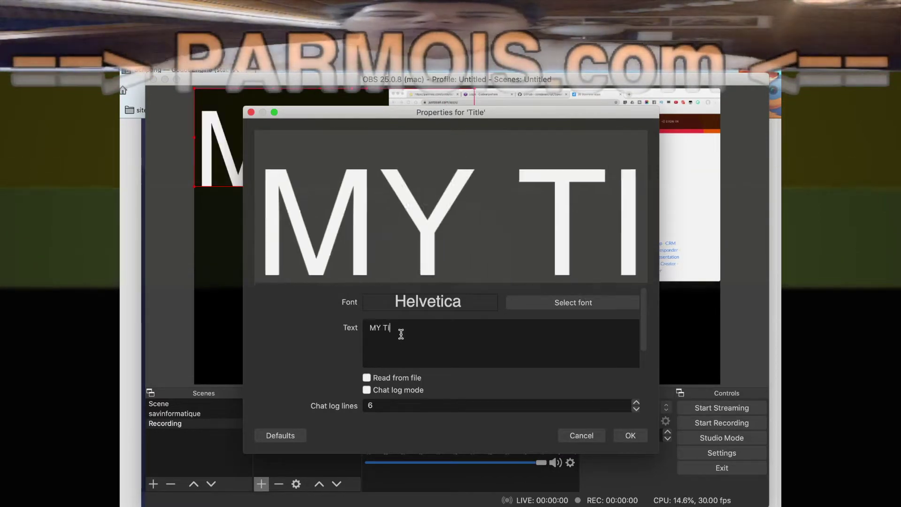
type("TLE")
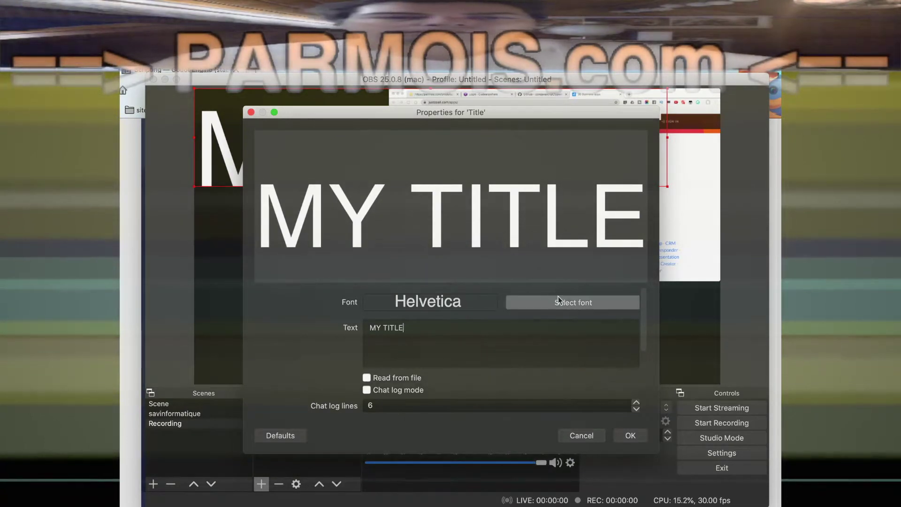
left_click(619, 438)
Place the title text at the bottom of the canvas, stretching it to full canvas width and flattening its height
left_click_drag(303, 147, 304, 344)
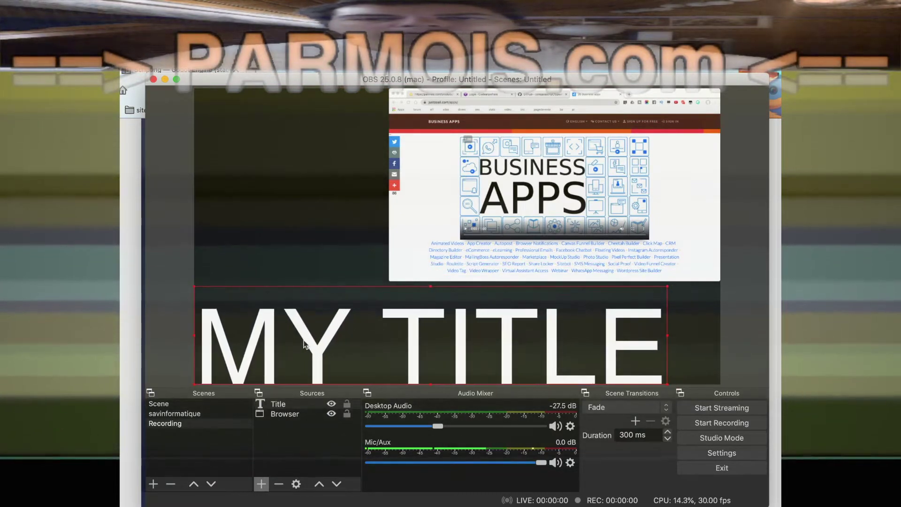
left_click_drag(666, 286, 720, 278)
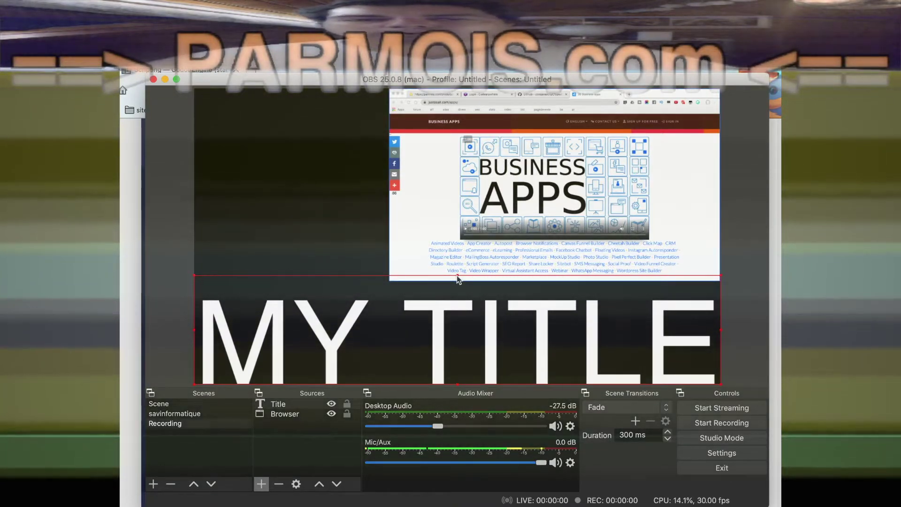
left_click_drag(459, 280, 455, 324)
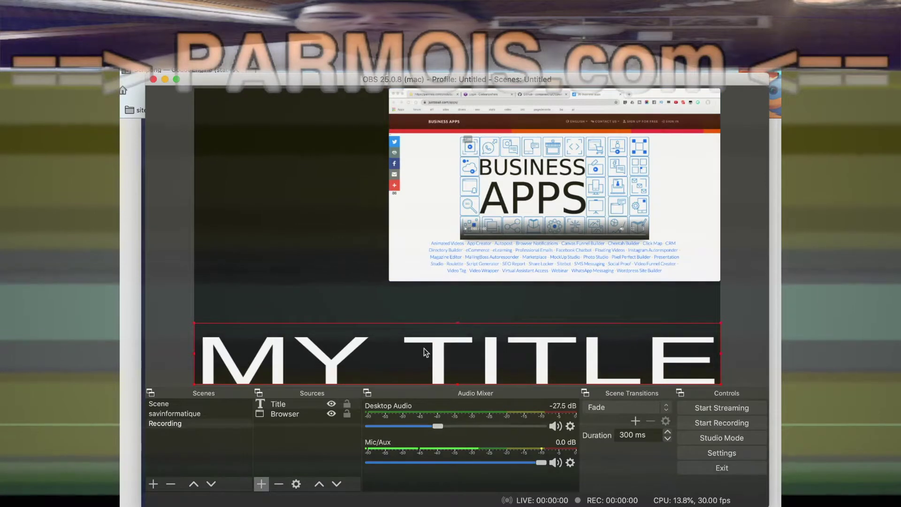
Create a new Video Capture Device source named Webcam in the Recording scene
left_click(261, 484)
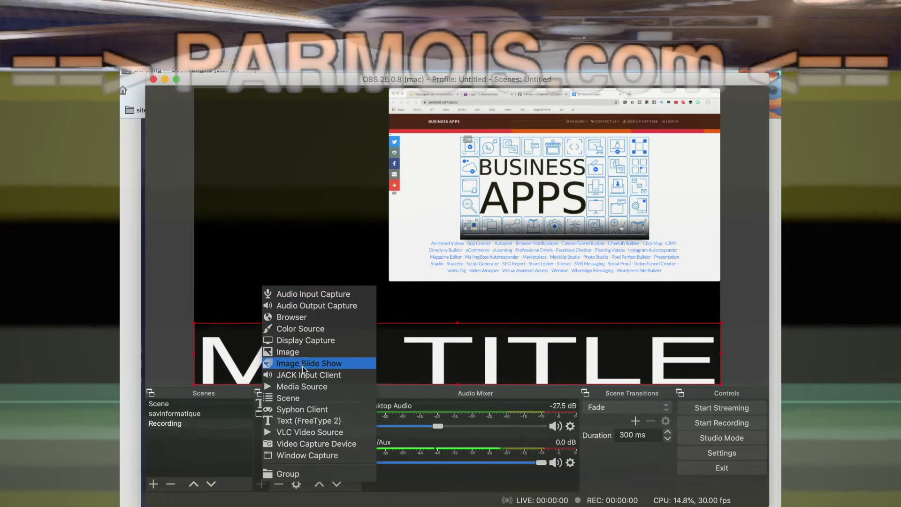
left_click(309, 445)
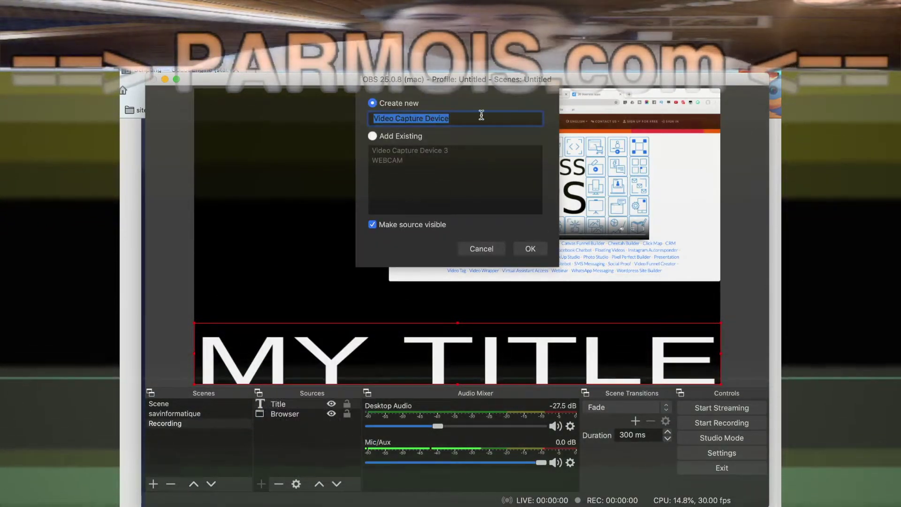
left_click(468, 119)
left_click_drag(469, 119, 369, 119)
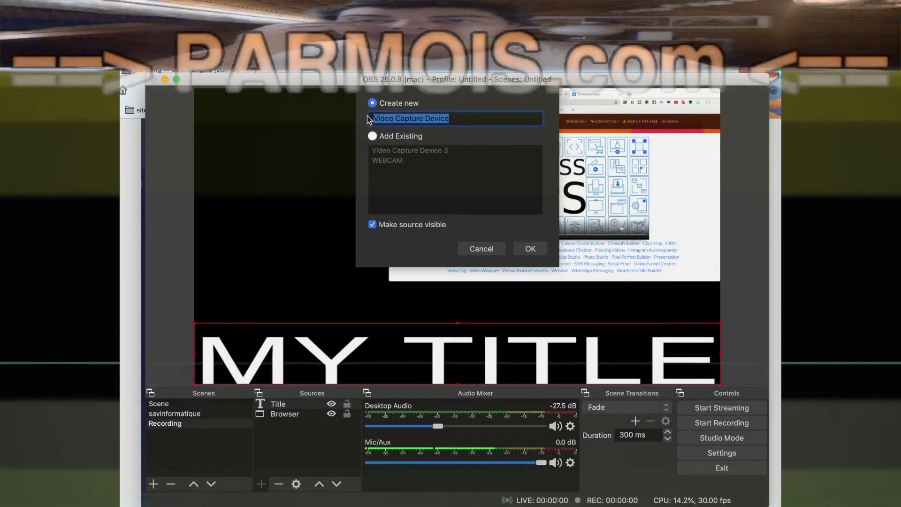
type("Webcam")
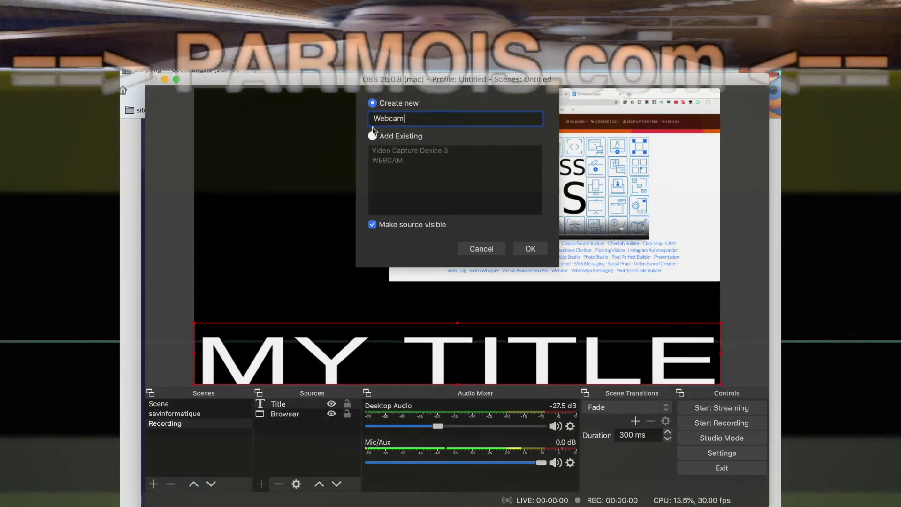
left_click(522, 250)
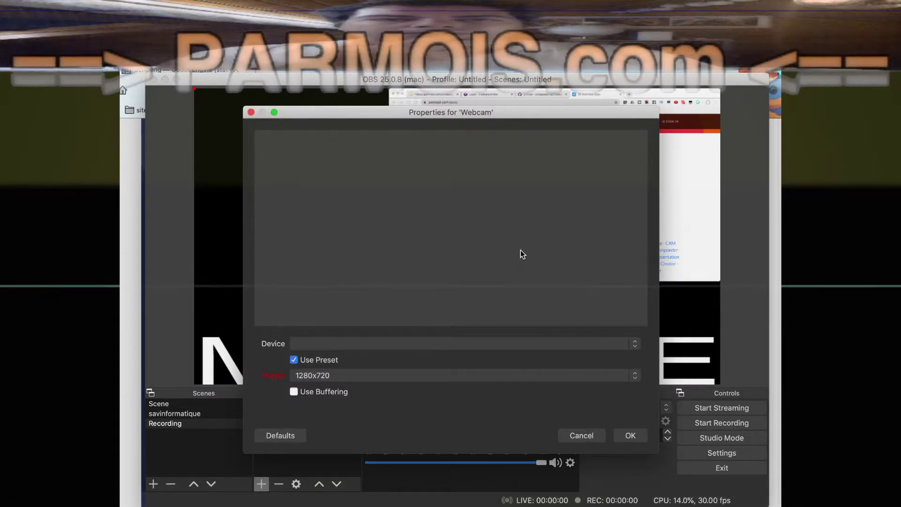
Set the webcam source to FaceTime HD Camera (Built-in) with the 1280x720 preset
left_click(409, 343)
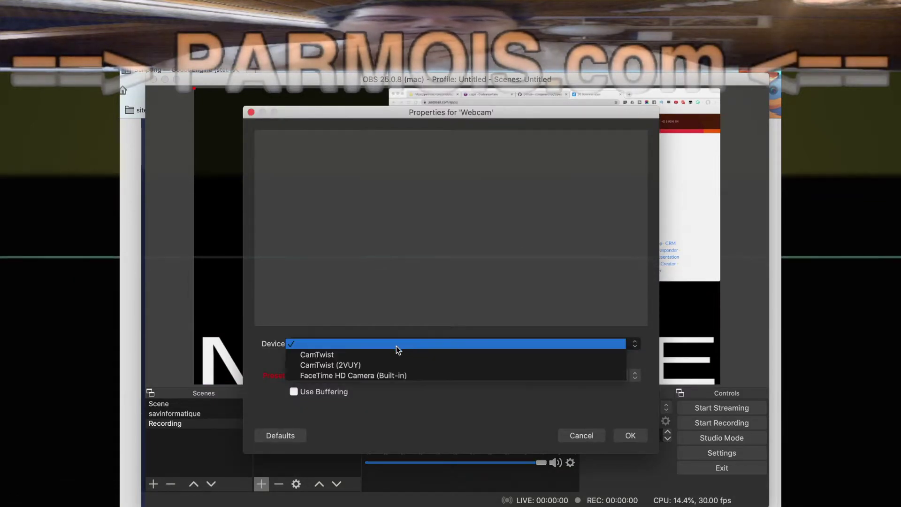
left_click(367, 376)
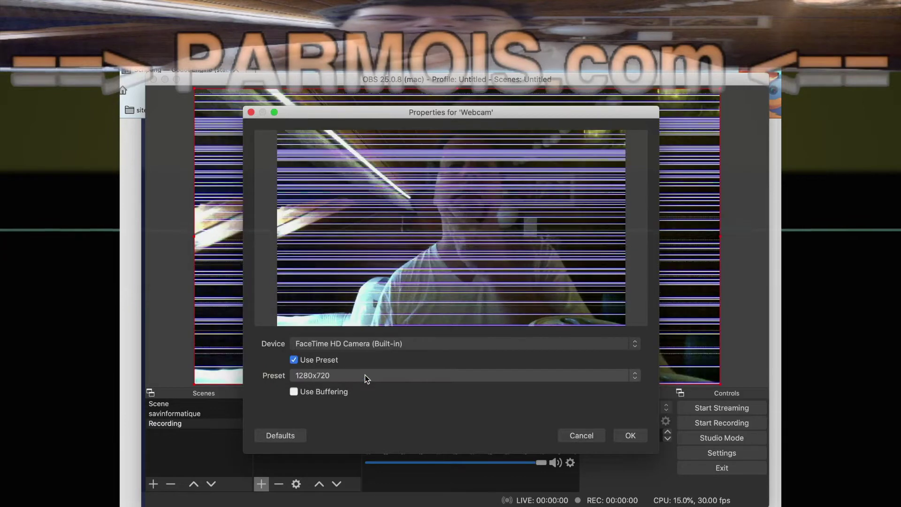
left_click(355, 380)
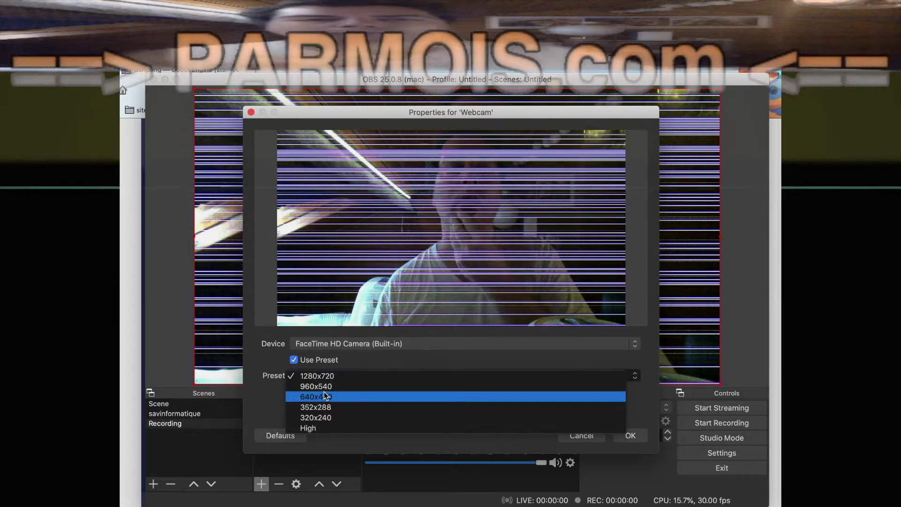
left_click(352, 375)
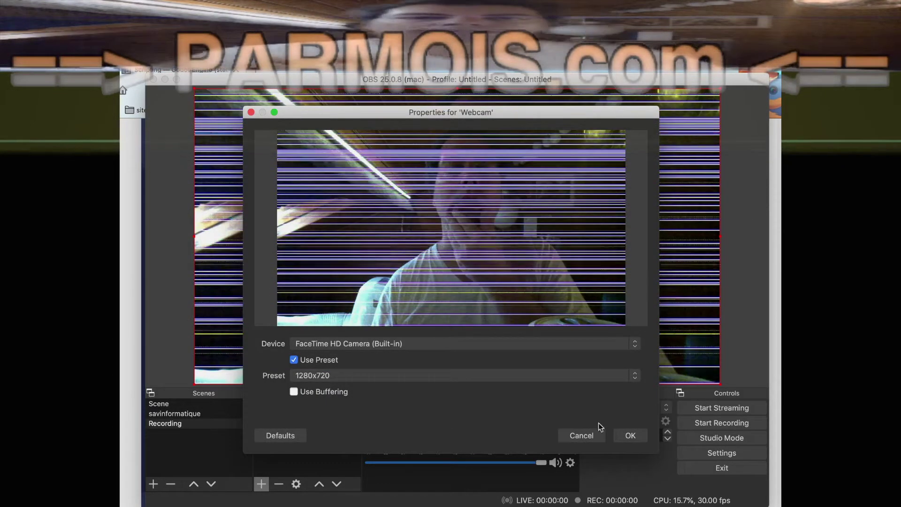
left_click(631, 435)
Shrink the webcam image to about half the canvas width and move it over the canvas's right edge
left_click_drag(297, 164, 324, 221)
left_click_drag(223, 148, 637, 212)
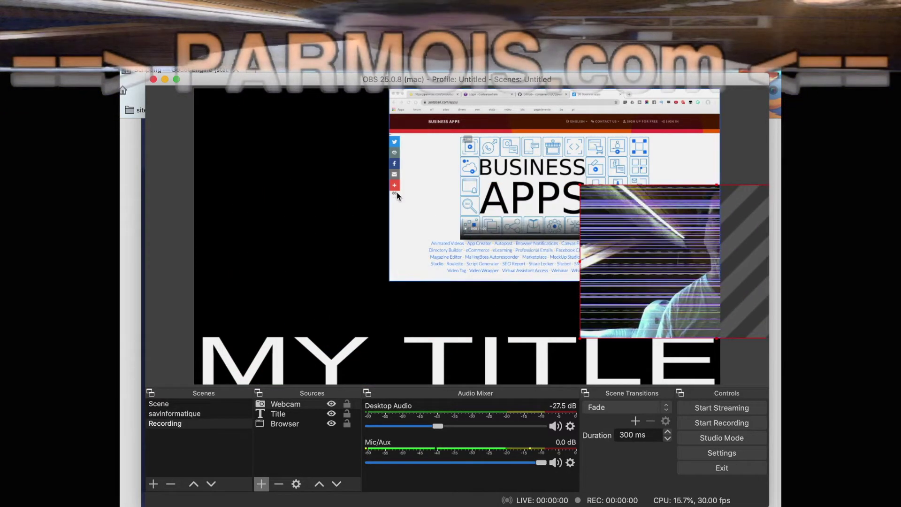
Enlarge the Browser capture from its lower-left corner and left edge until it fills the whole canvas
left_click(427, 189)
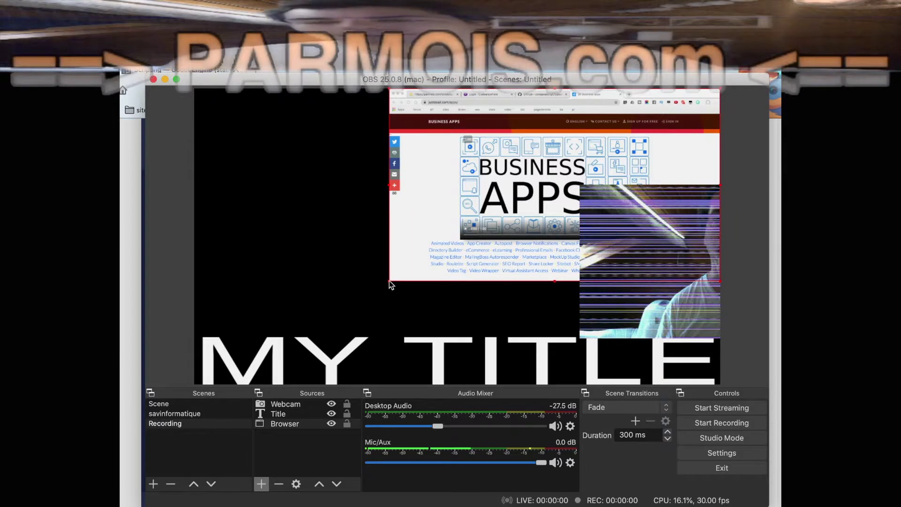
left_click_drag(390, 281, 222, 386)
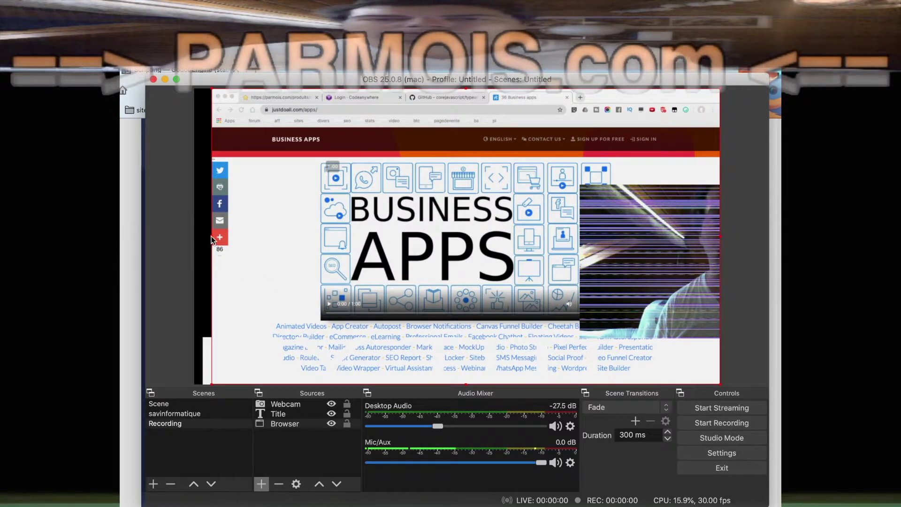
left_click_drag(211, 237, 195, 240)
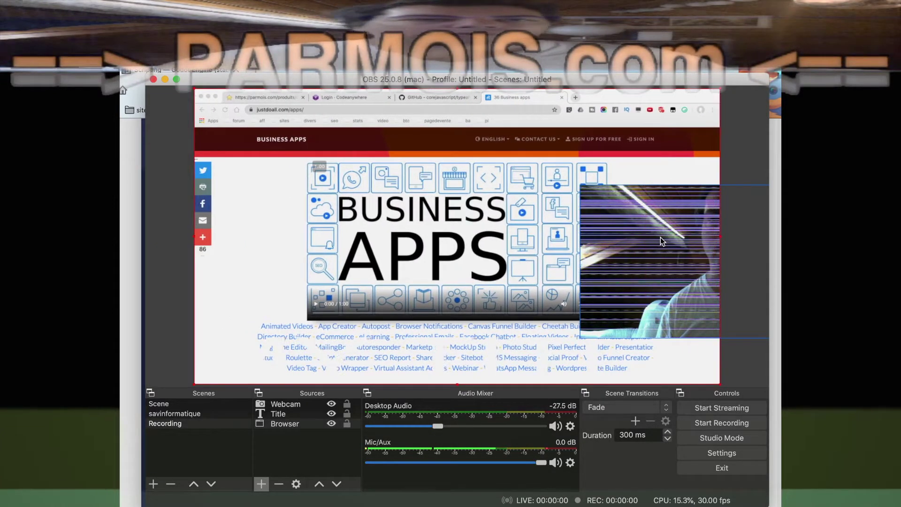
Move the webcam image to the canvas's lower-left corner and stretch it into a flat full-width strip along the bottom
left_click_drag(739, 232, 357, 272)
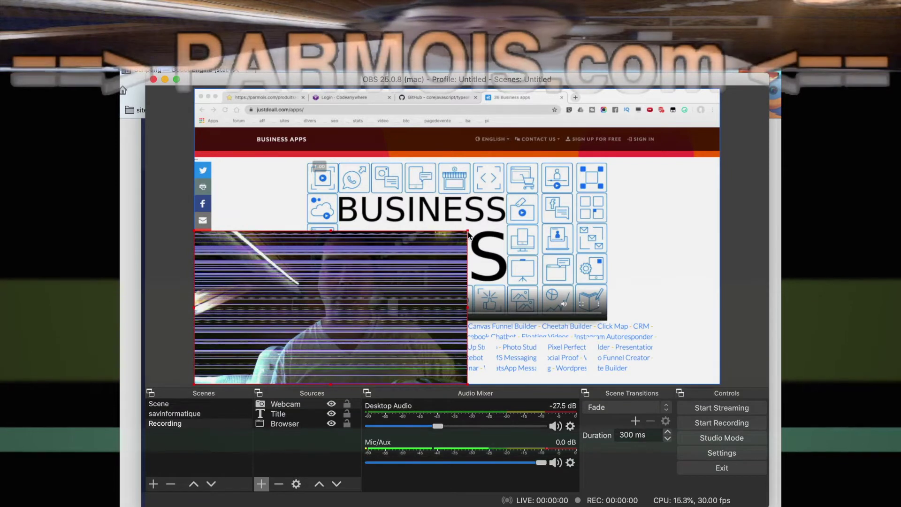
left_click_drag(469, 232, 721, 328)
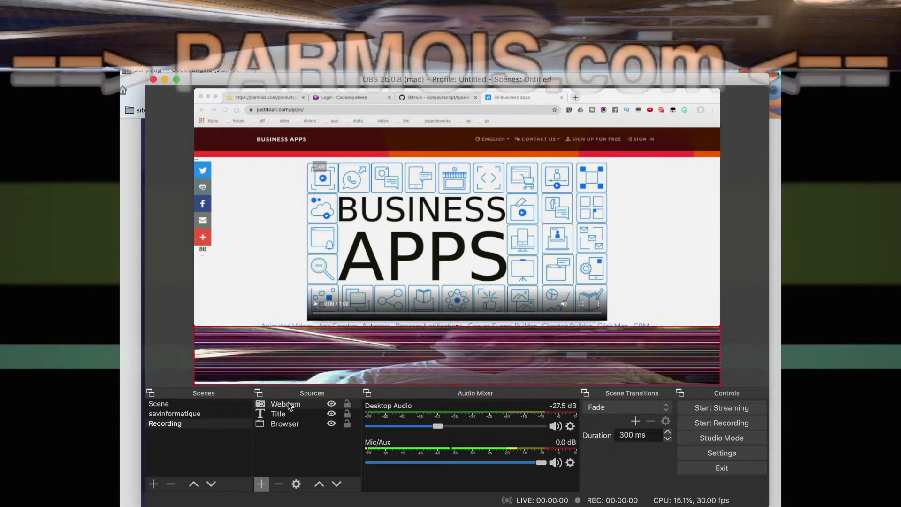
Move the Title source above Webcam in the source order and select the title text on the canvas
left_click(276, 413)
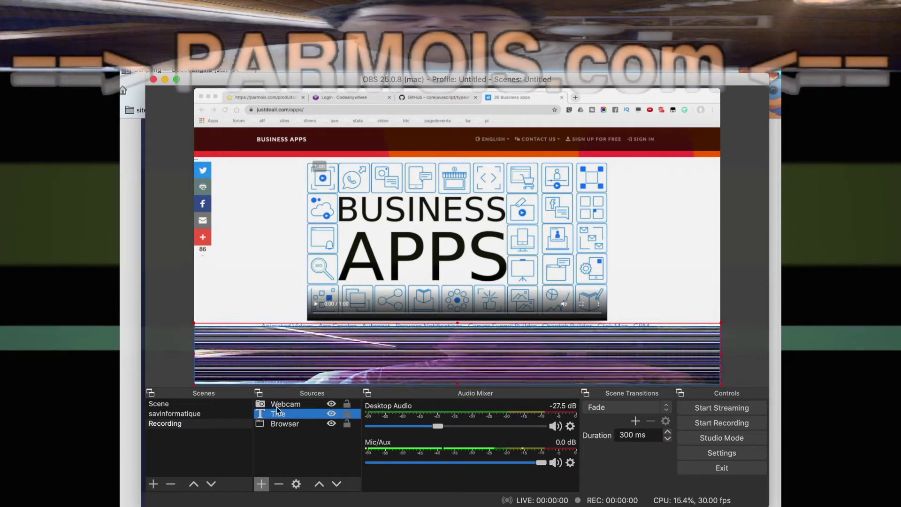
left_click_drag(275, 414, 279, 405)
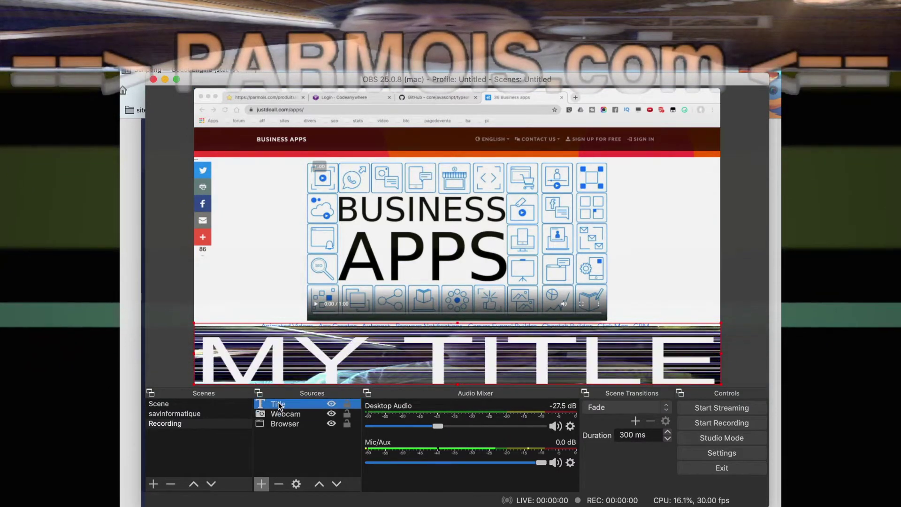
left_click(278, 362)
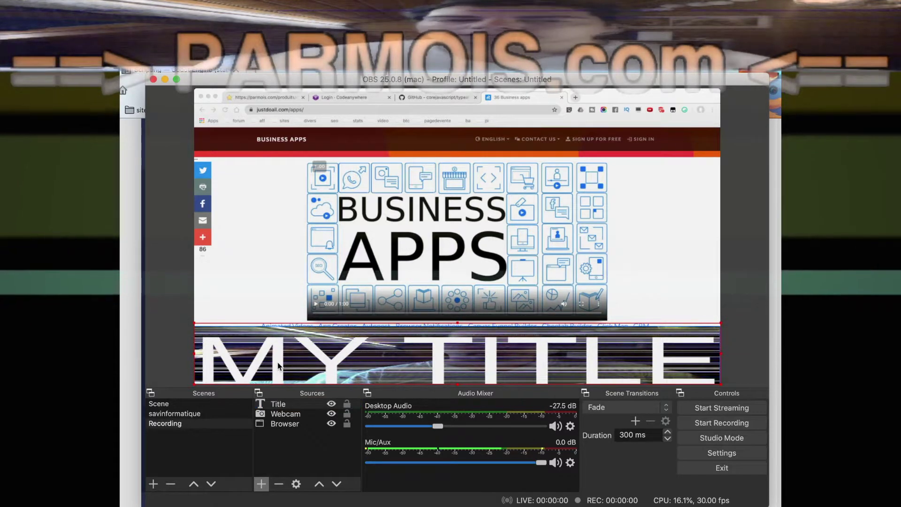
left_click(277, 355)
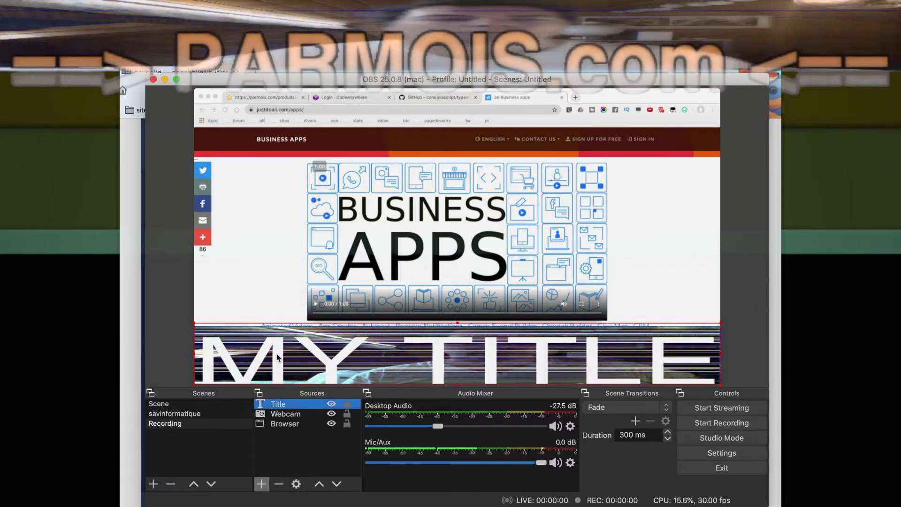
Move the title text up so it overlaps the webcam strip's upper edge and set its font to underlined Helvetica Regular
left_click_drag(277, 354, 277, 331)
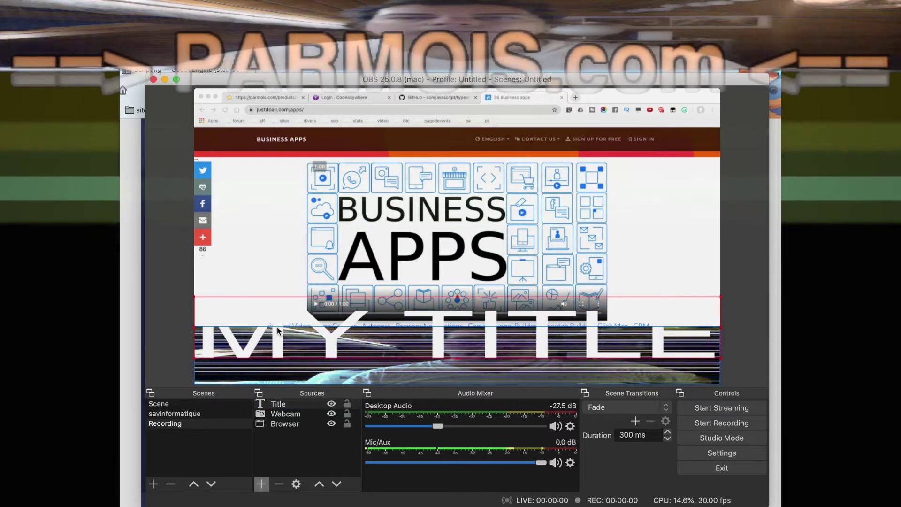
right_click(284, 404)
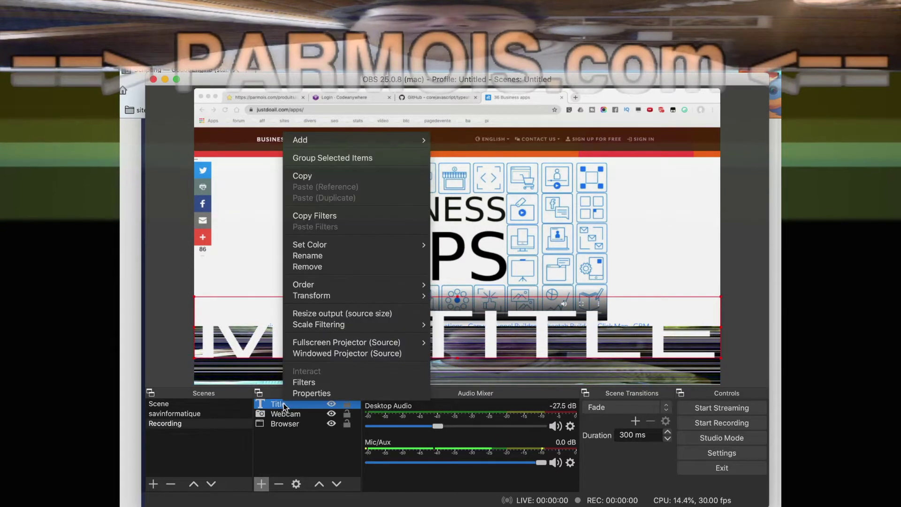
left_click(318, 394)
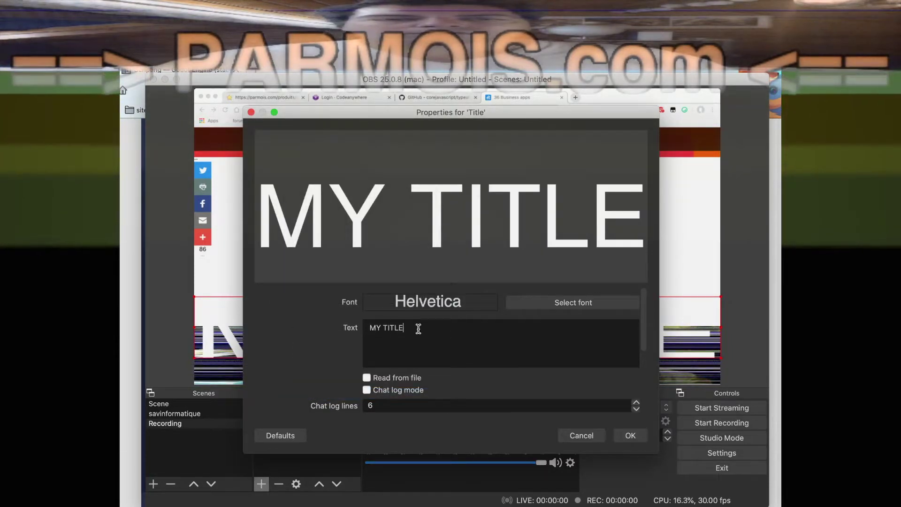
left_click(543, 304)
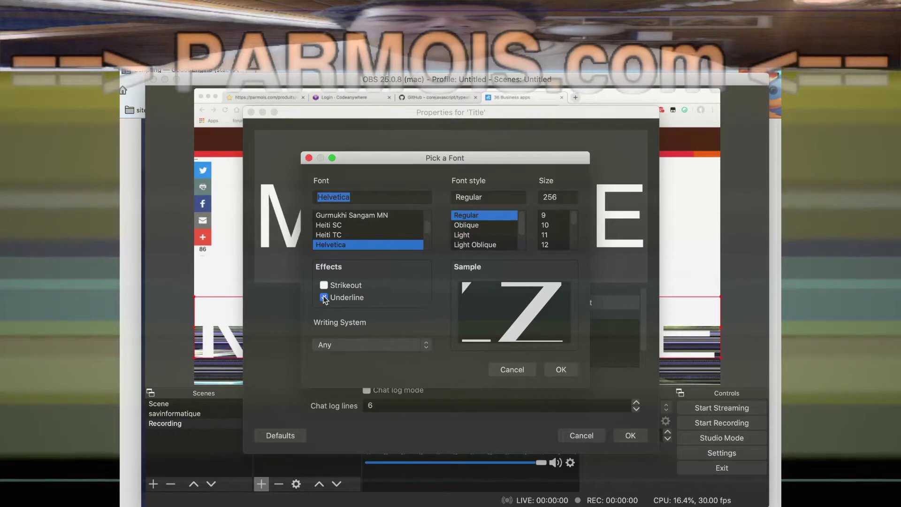
left_click(557, 371)
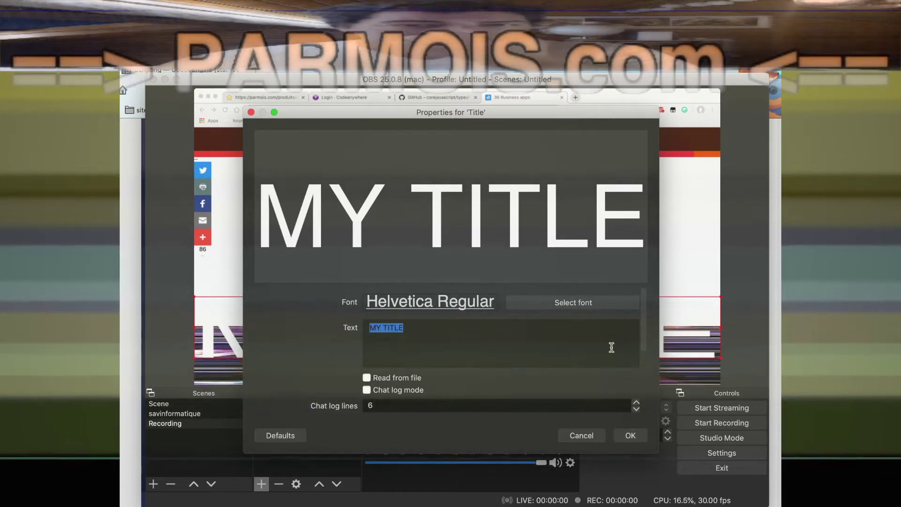
Set the title text's Color 1 to dark red #aa0000
scroll(644, 341, "down", 5)
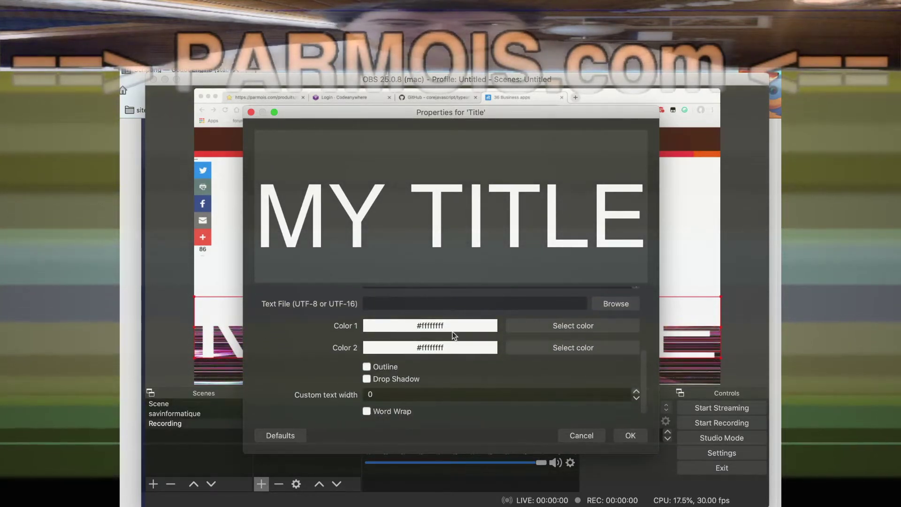
left_click(534, 324)
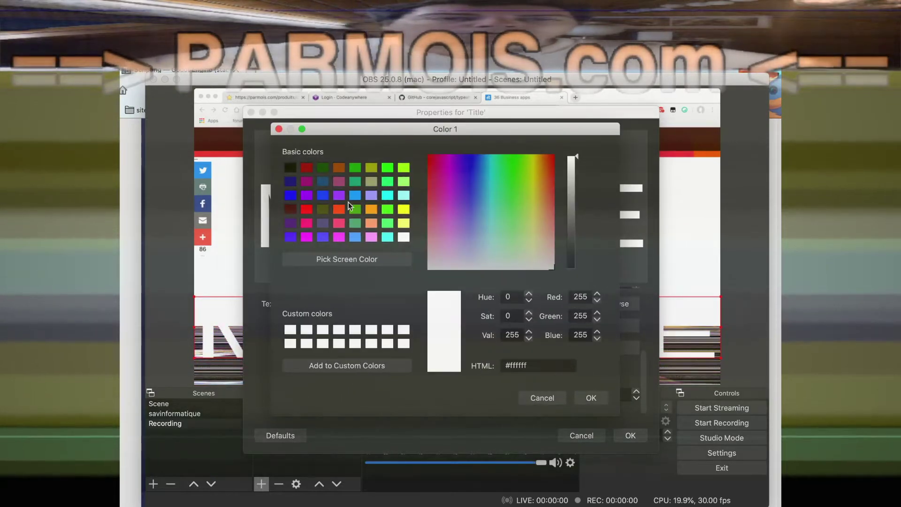
left_click(306, 168)
left_click(591, 397)
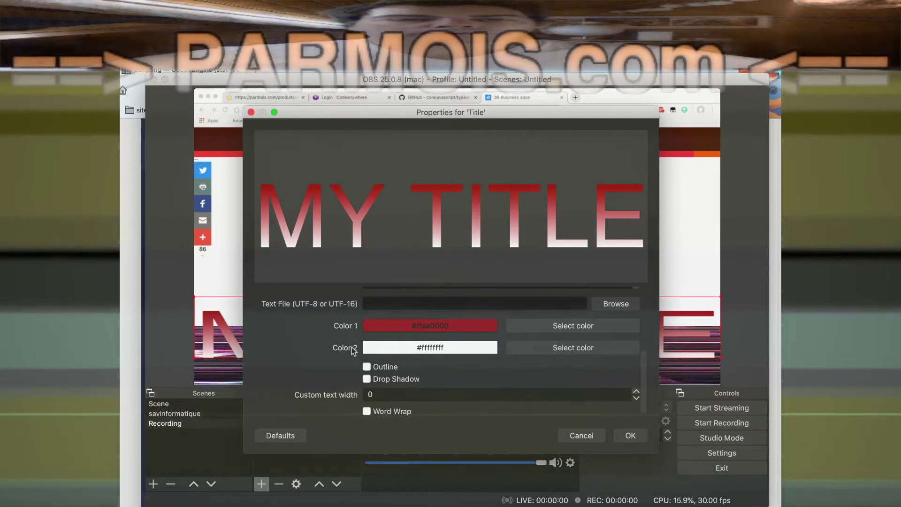
Enable Drop Shadow and Outline for the title, apply the properties, and move the text back down over the webcam strip
left_click(367, 379)
left_click(367, 367)
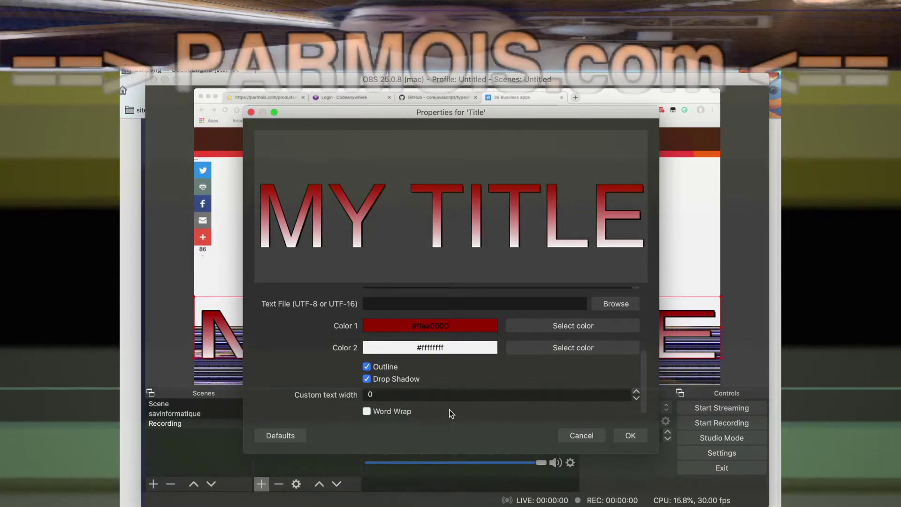
left_click(635, 436)
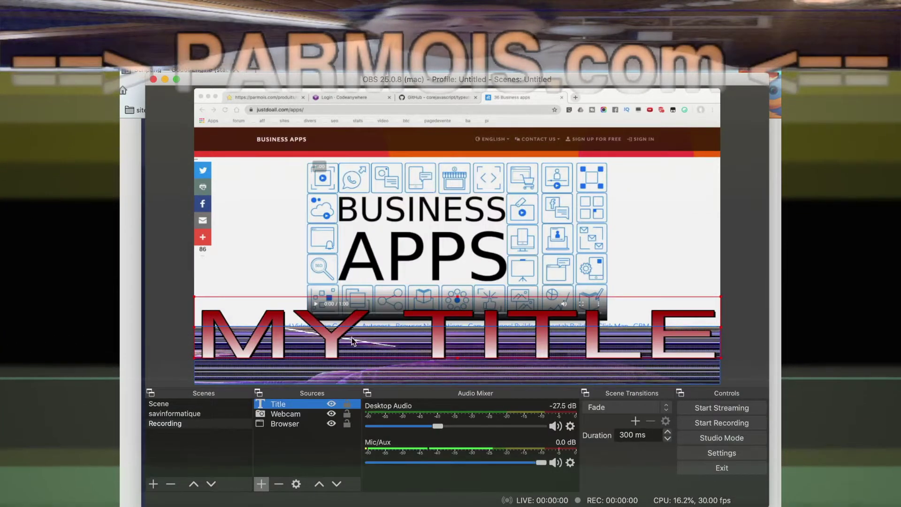
left_click_drag(269, 319, 268, 354)
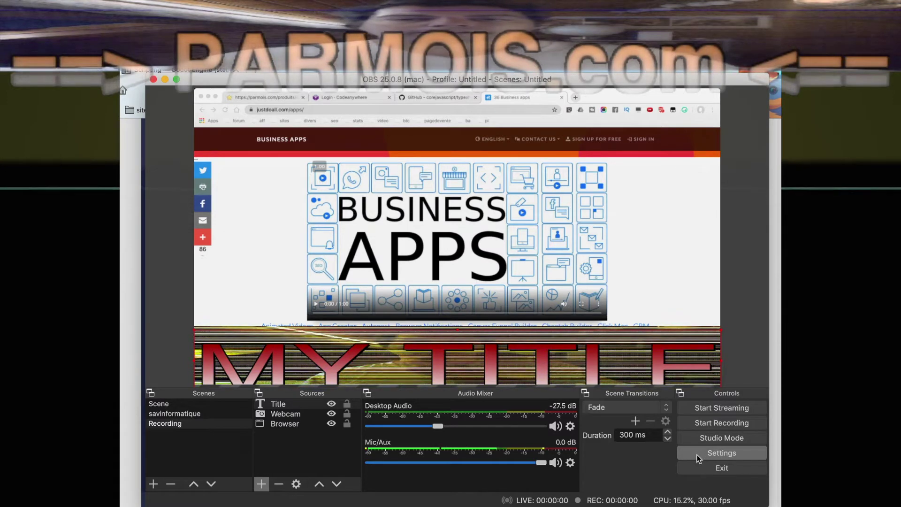
Record a short clip of the scene while scrolling the Business Apps page in Chrome down to the Script Generator section
left_click(698, 421)
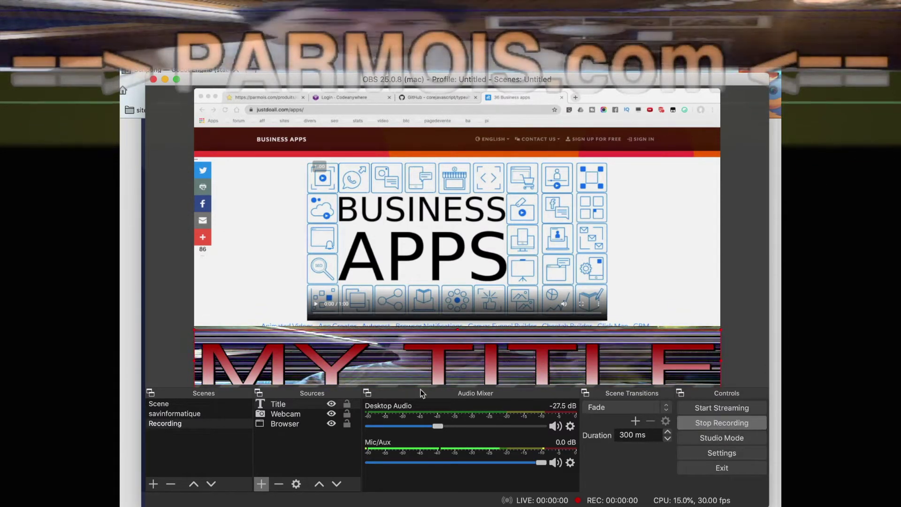
scroll(457, 239, "down", 1)
scroll(457, 239, "down", 10)
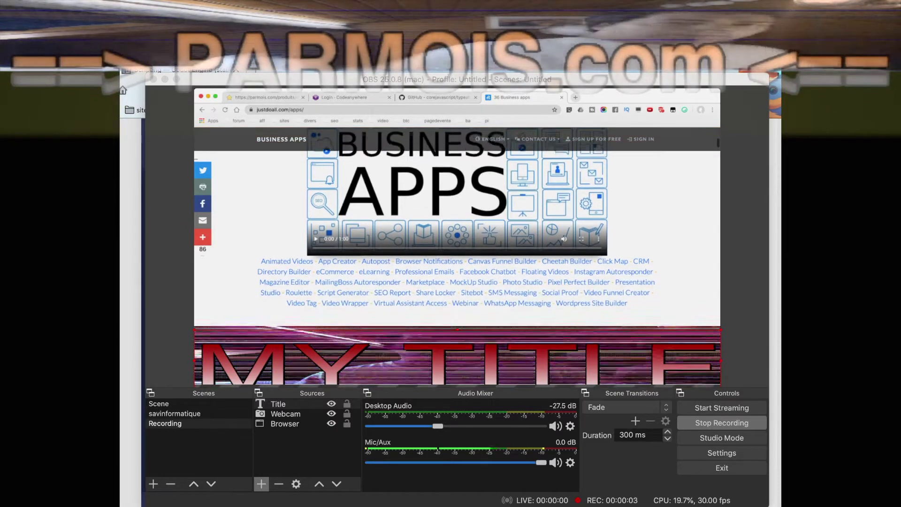
scroll(458, 239, "down", 10)
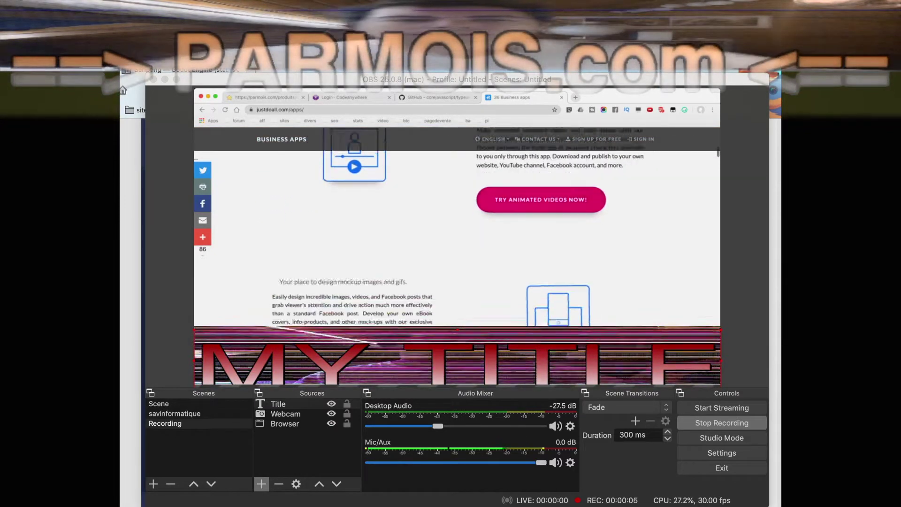
scroll(457, 238, "down", 10)
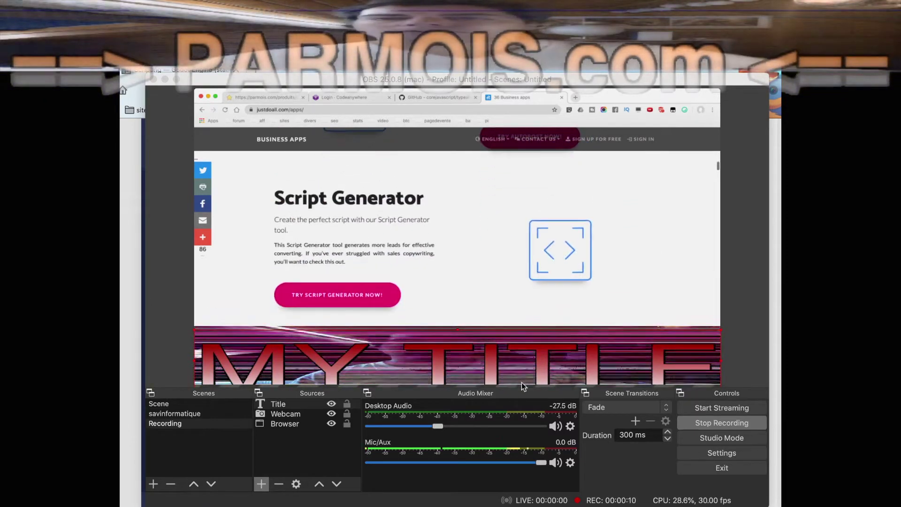
left_click(711, 424)
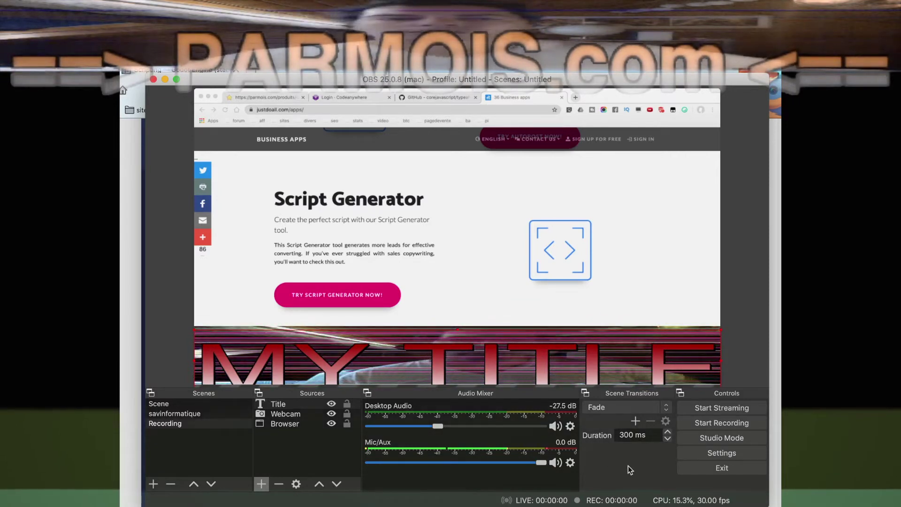
Reshape the webcam strip into a rectangle about 40% of the canvas width in the canvas's upper-right corner and hide the Title source
left_click(283, 415)
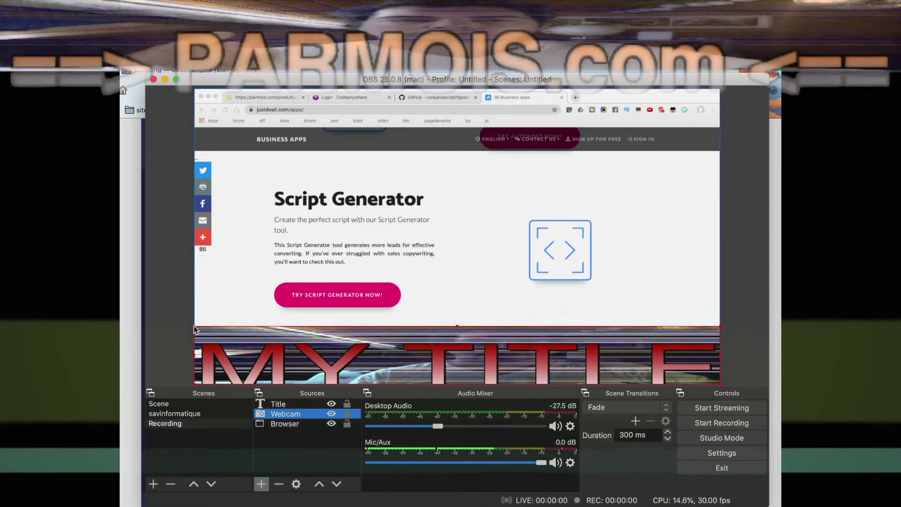
left_click_drag(194, 328, 561, 144)
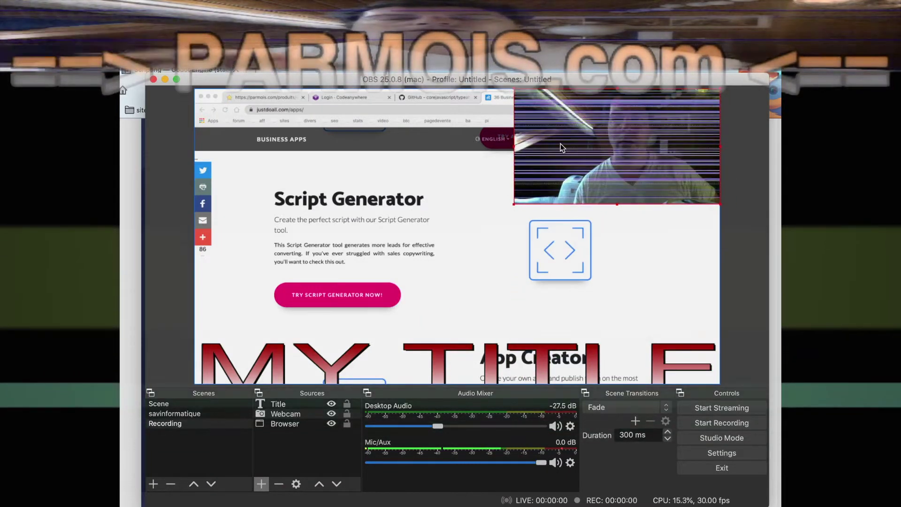
left_click(439, 359)
left_click(330, 406)
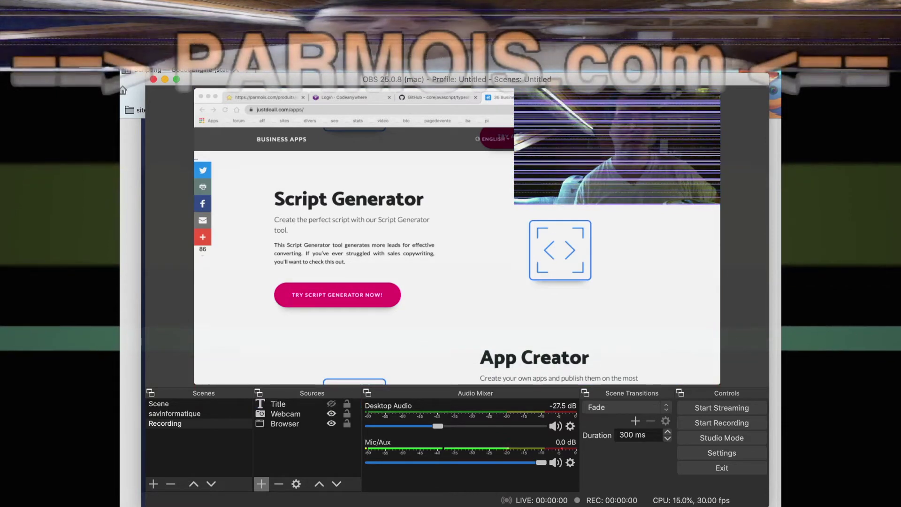
Switch to Chrome and check the new layout while scrolling the Business Apps page to the Social Proof section
key("super+Tab")
scroll(457, 262, "down", 8)
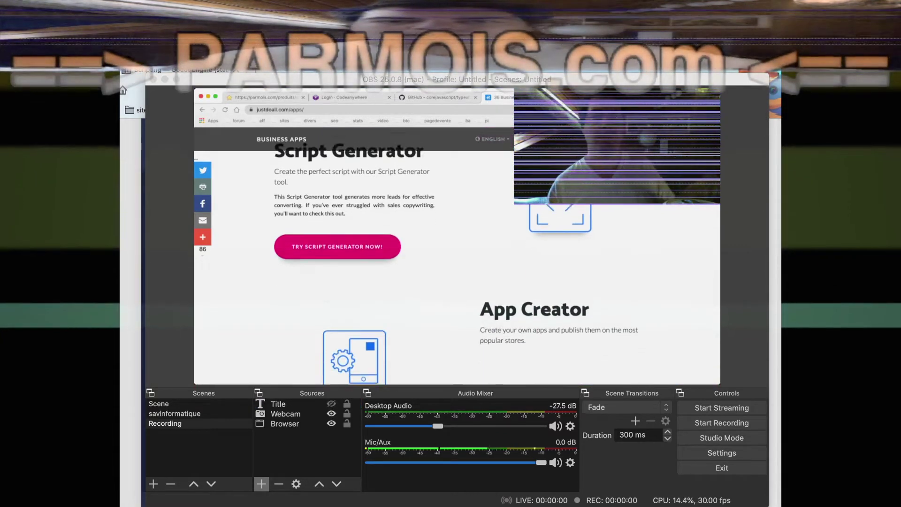
scroll(127, 368, "down", 6)
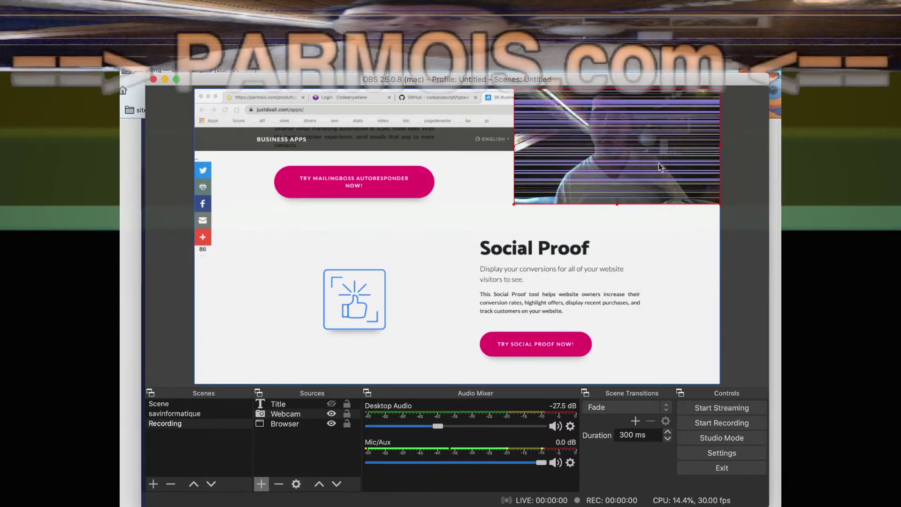
Try the webcam image lower on the canvas's right side, return it to the upper-right corner, and exit OBS
left_click_drag(657, 158, 656, 320)
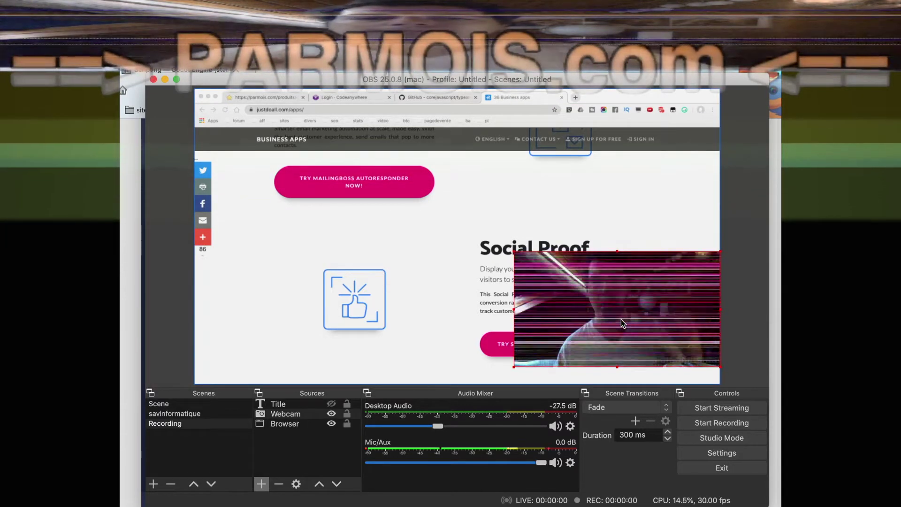
left_click_drag(639, 323, 638, 162)
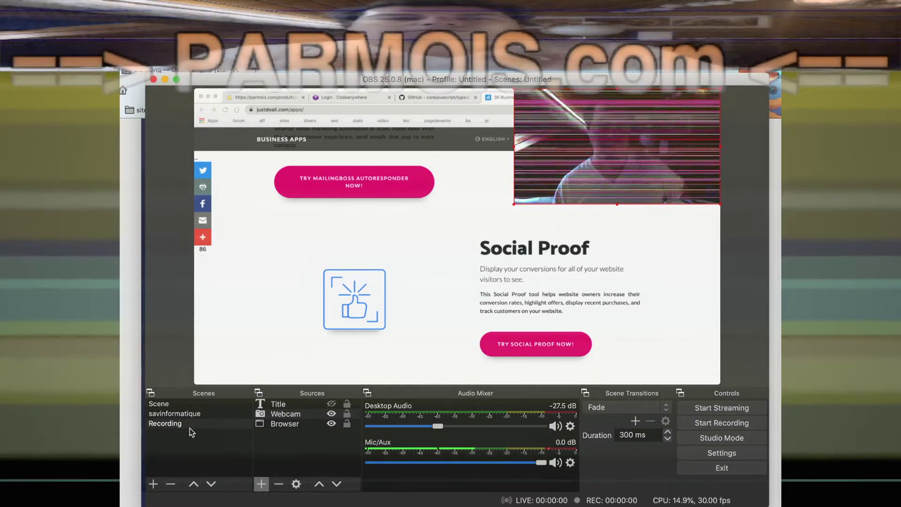
left_click(718, 471)
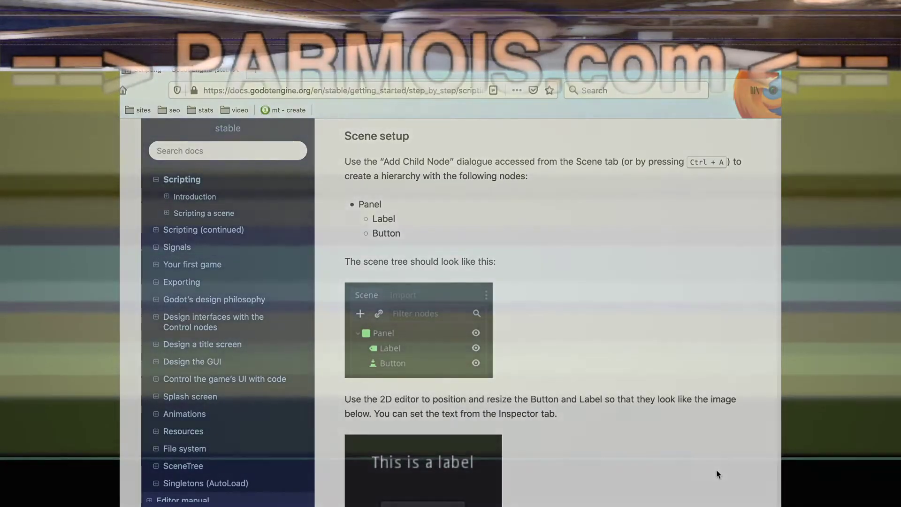